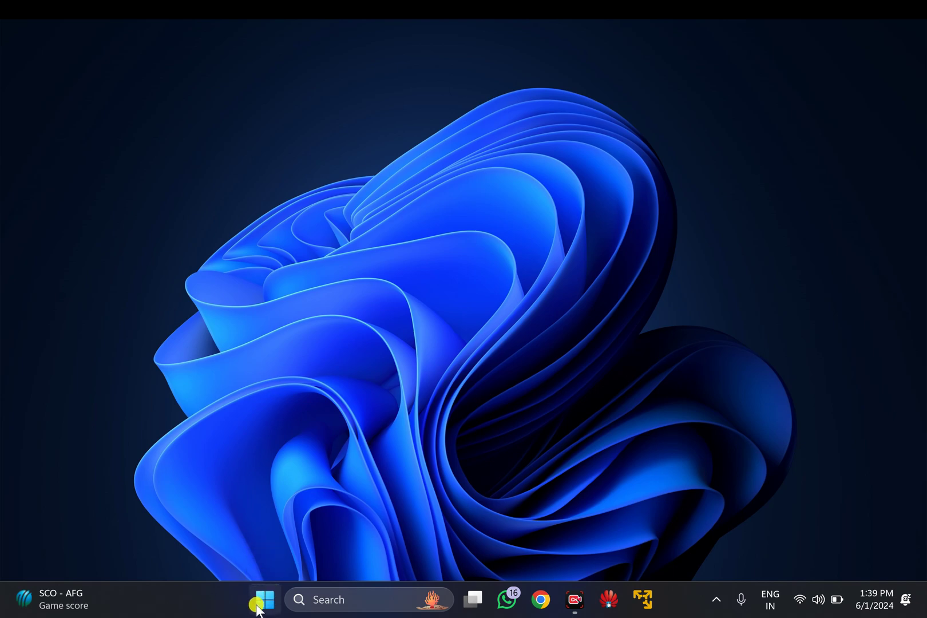
- Search 'edge' from the Windows 11 Start menu and launch Microsoft Edge
click(264, 604)
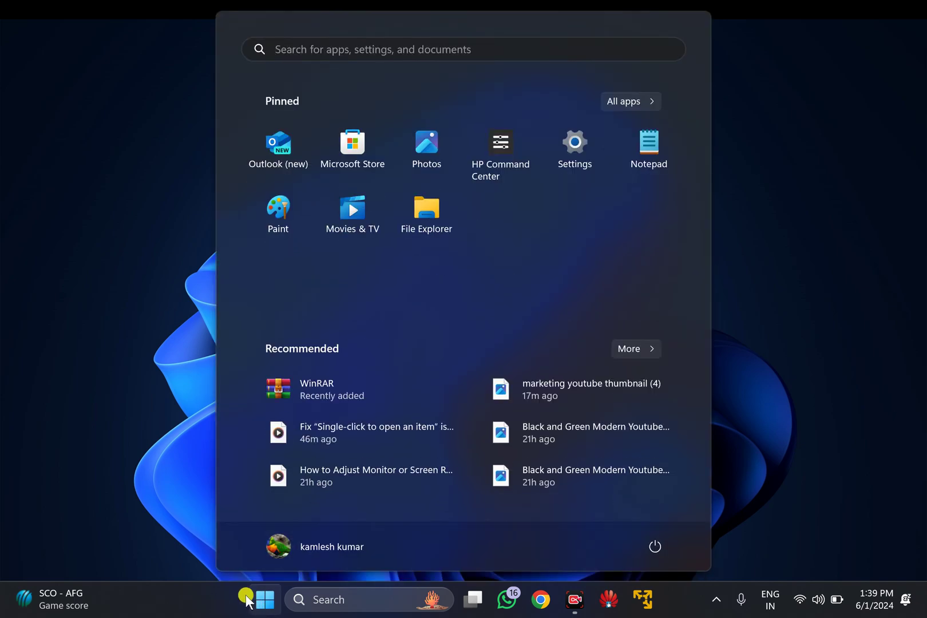
text(edge)
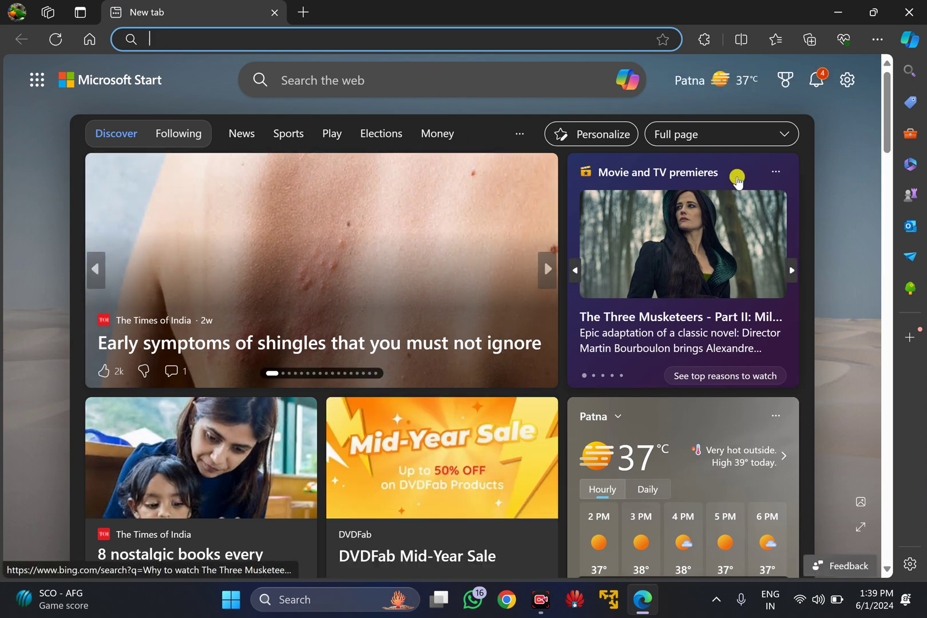
- Go to Manage extensions from Edge's menu and open the Get extensions store
click(879, 40)
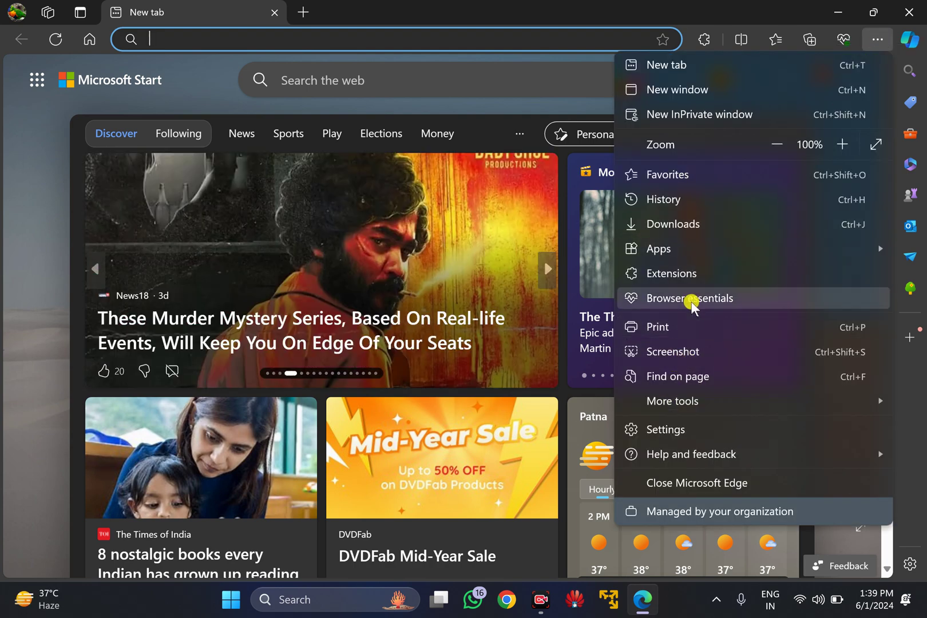
click(692, 276)
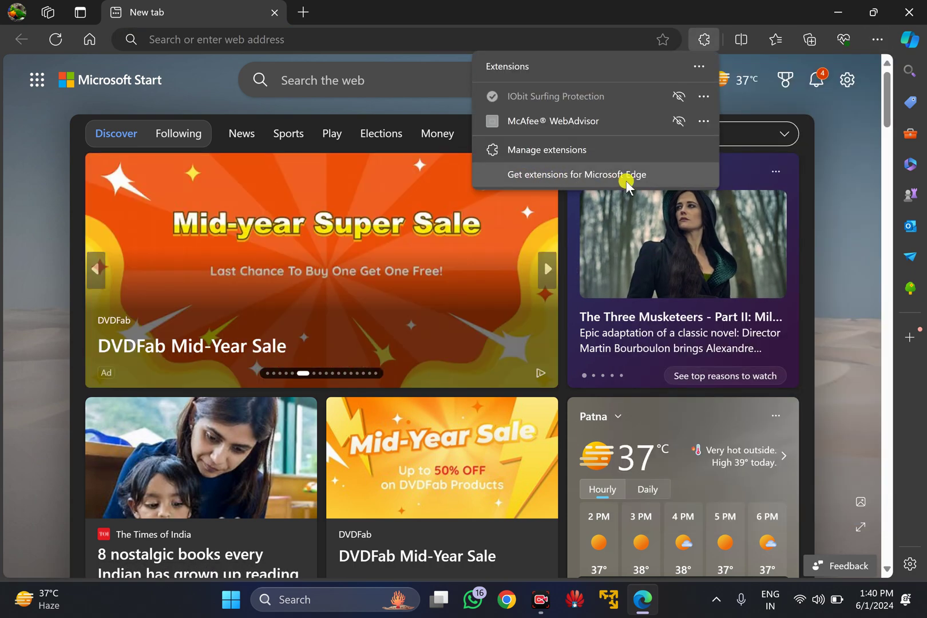
click(534, 152)
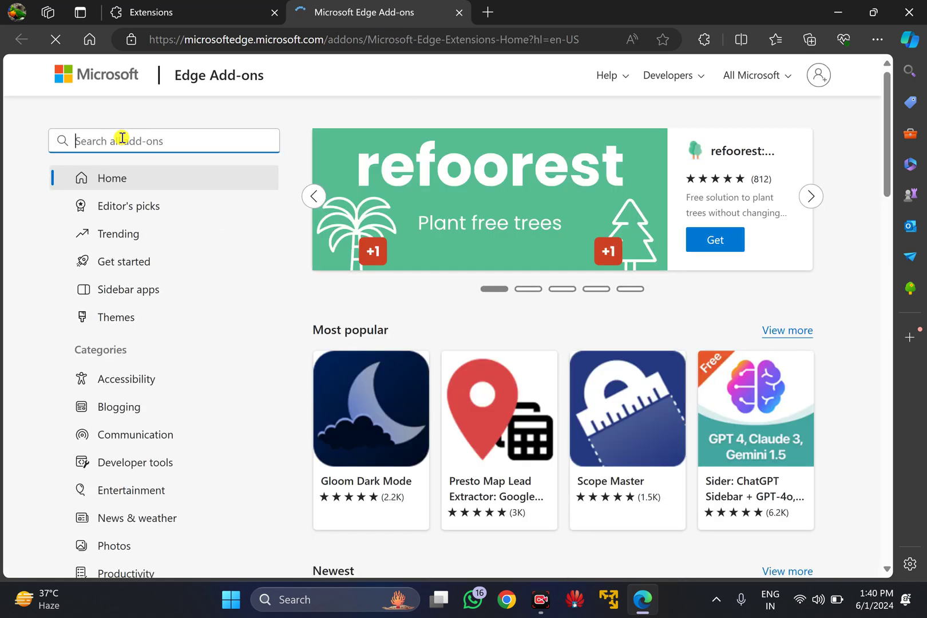
text(adg)
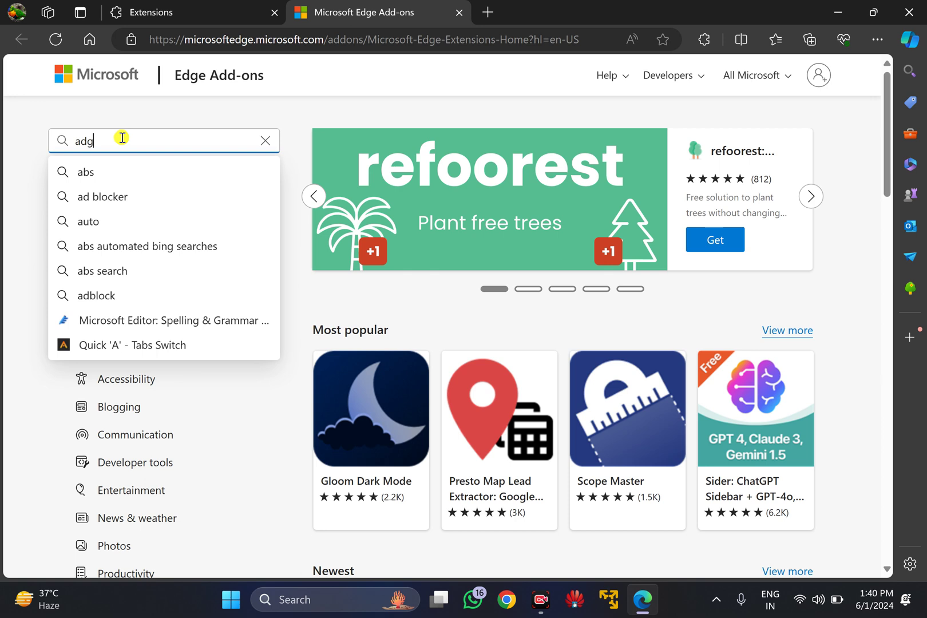
text(uard)
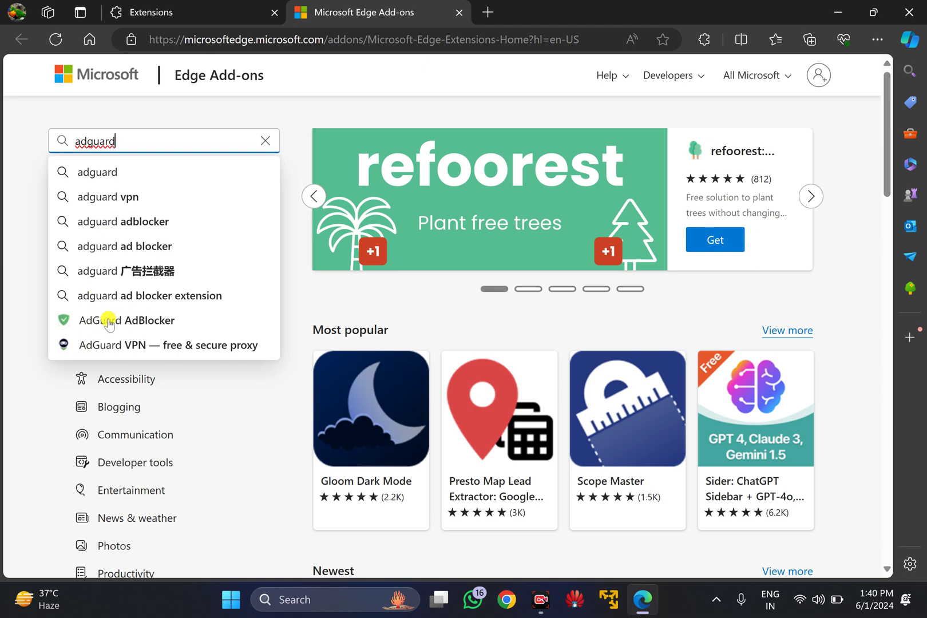
- Search the store for 'adguard' and open the AdGuard AdBlocker listing
click(108, 320)
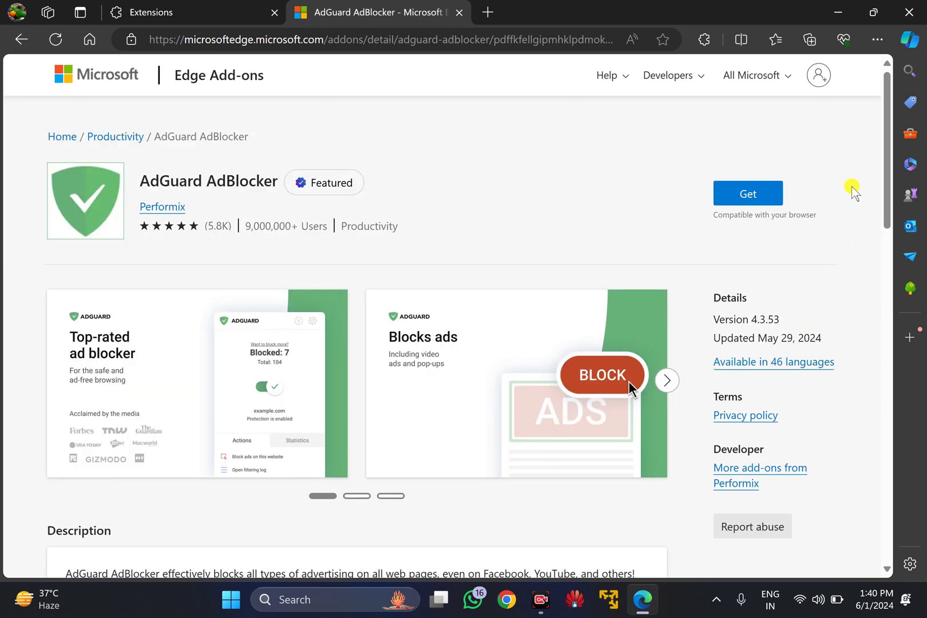
- Add AdGuard AdBlocker to Edge, then dismiss the pin popup and close the thank-you and store tabs
click(747, 194)
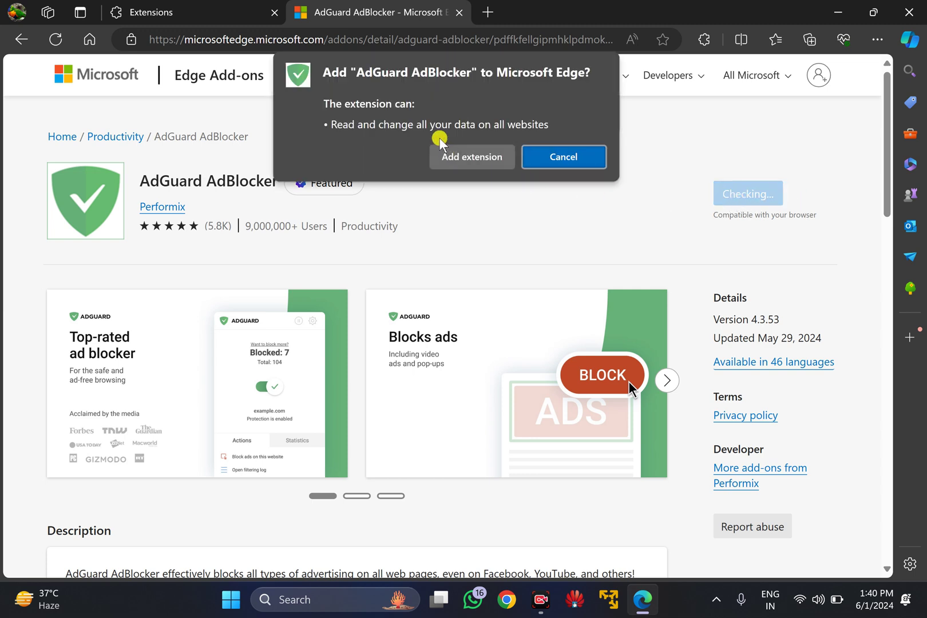
click(474, 159)
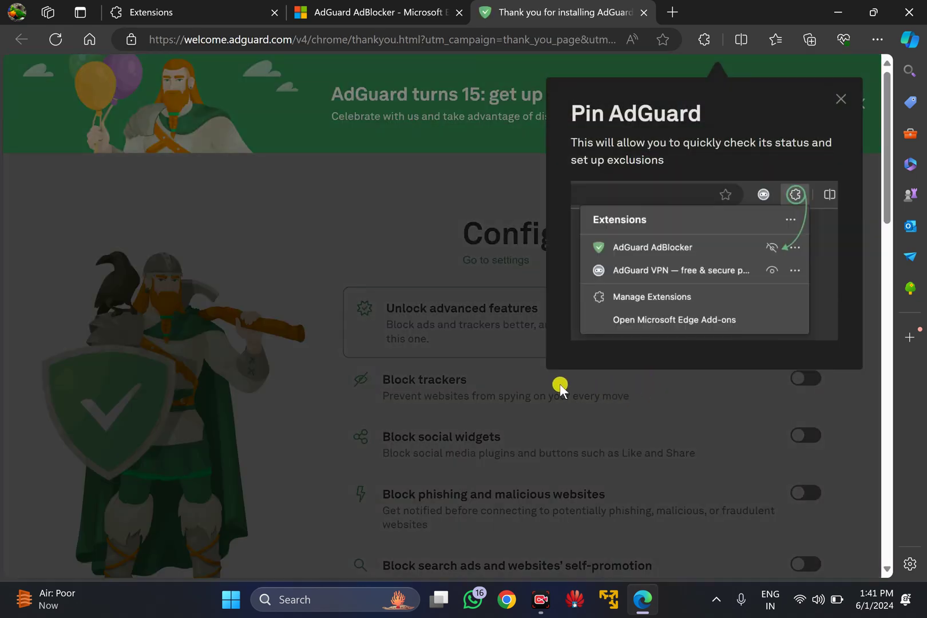
click(840, 96)
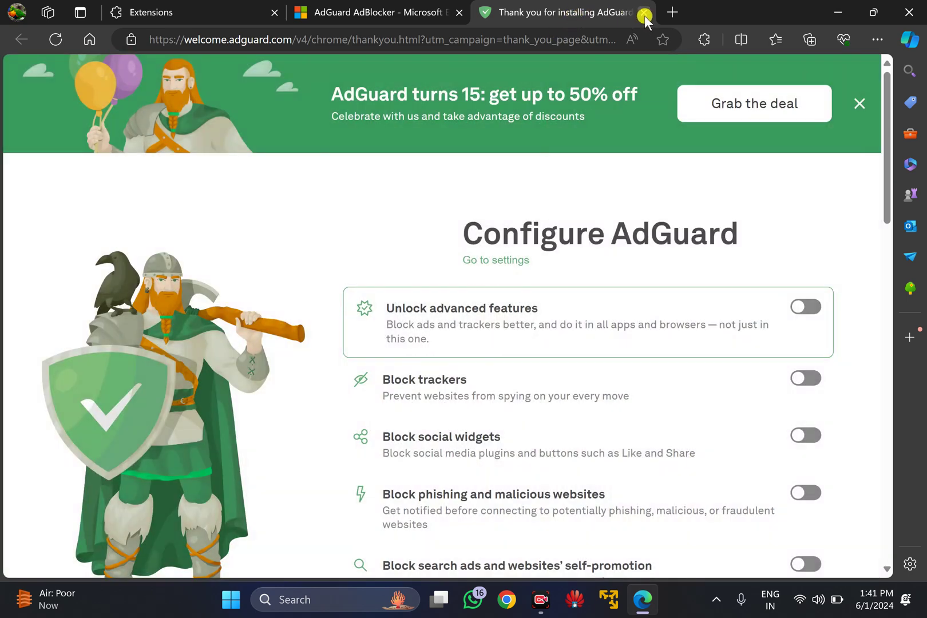
click(644, 12)
click(466, 15)
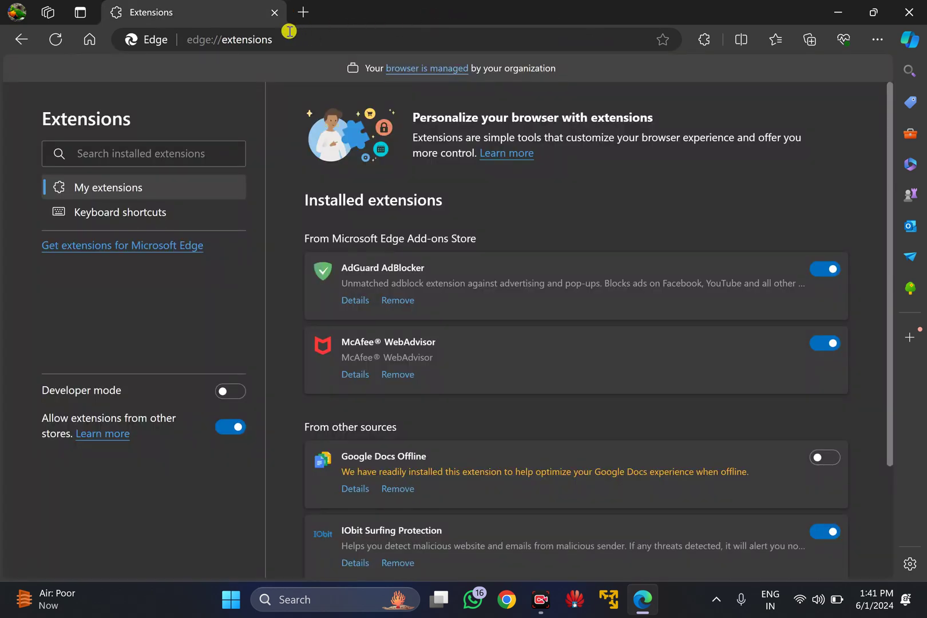
click(274, 37)
text(ge)
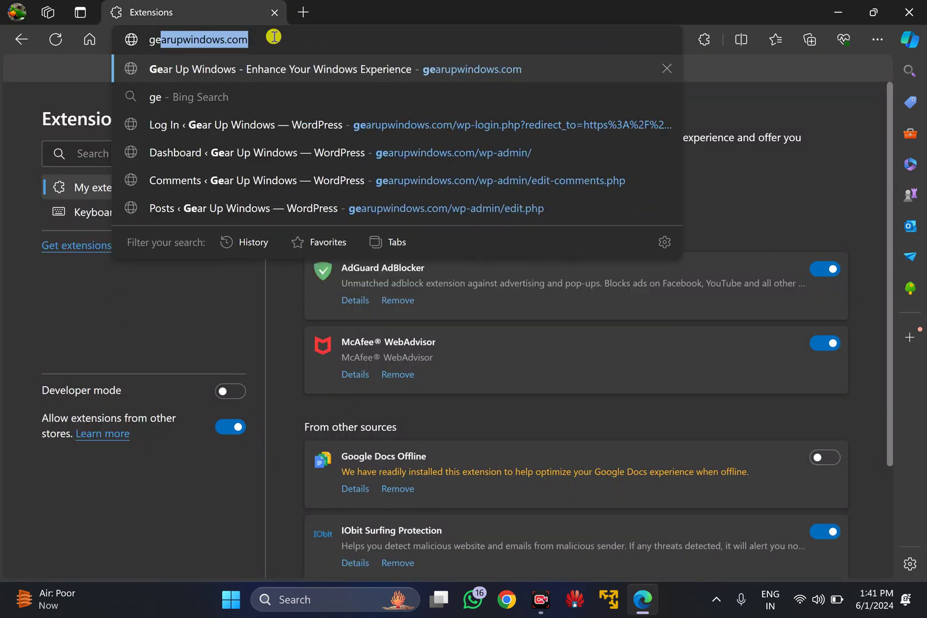
text(arup)
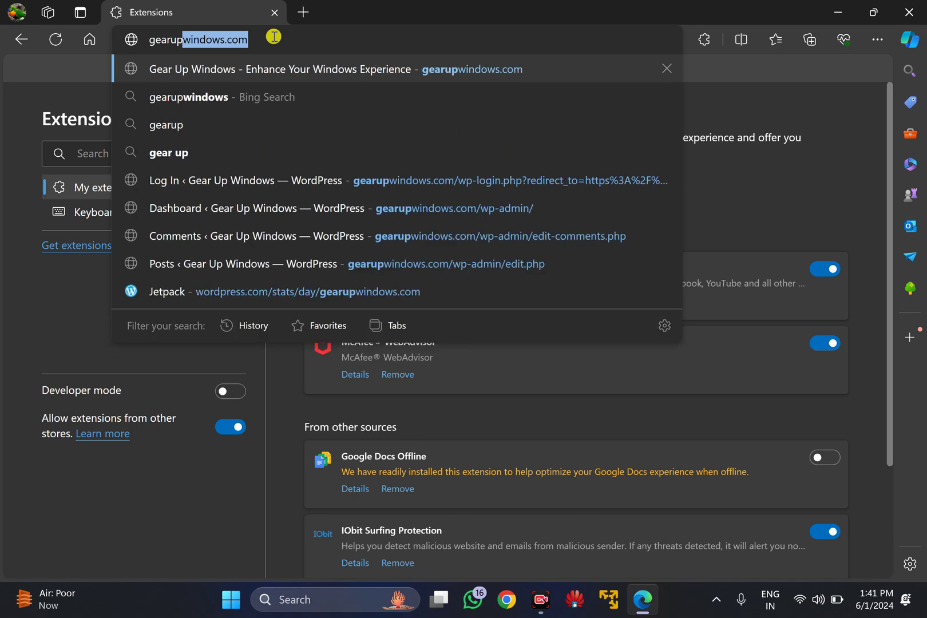
text(windows.com)
- Load gearupwindows.com and scroll through its giveaway article listing
key(Return)
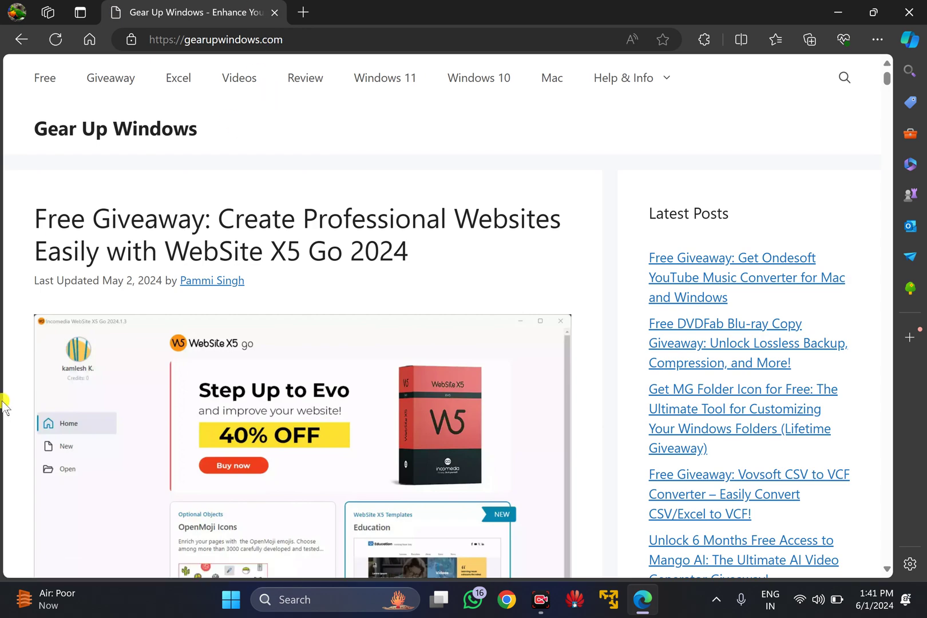
scroll(257, 323, down, 10)
scroll(257, 323, down, 10)
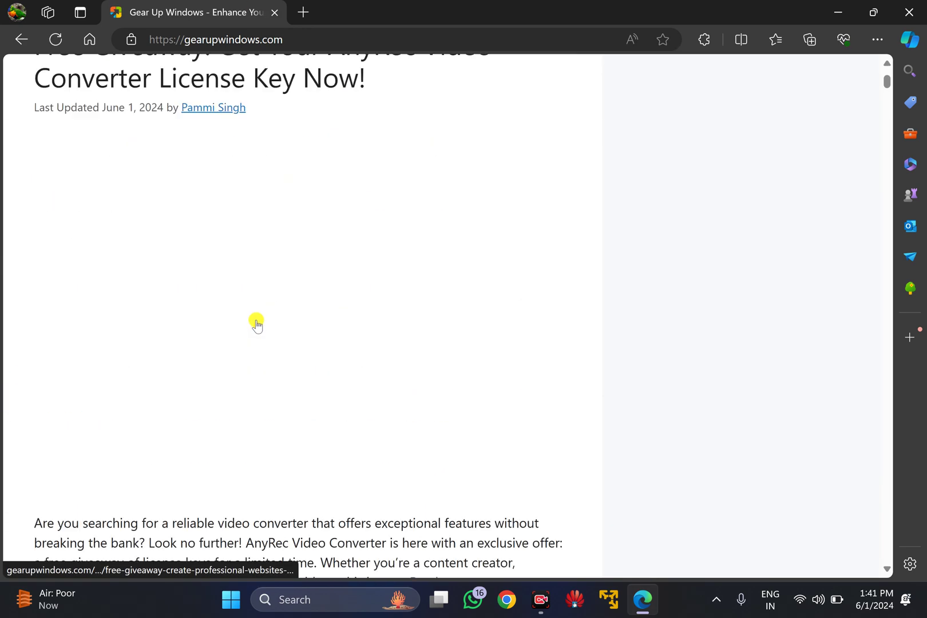
scroll(257, 323, down, 5)
scroll(257, 324, up, 8)
scroll(257, 323, up, 10)
scroll(257, 323, up, 5)
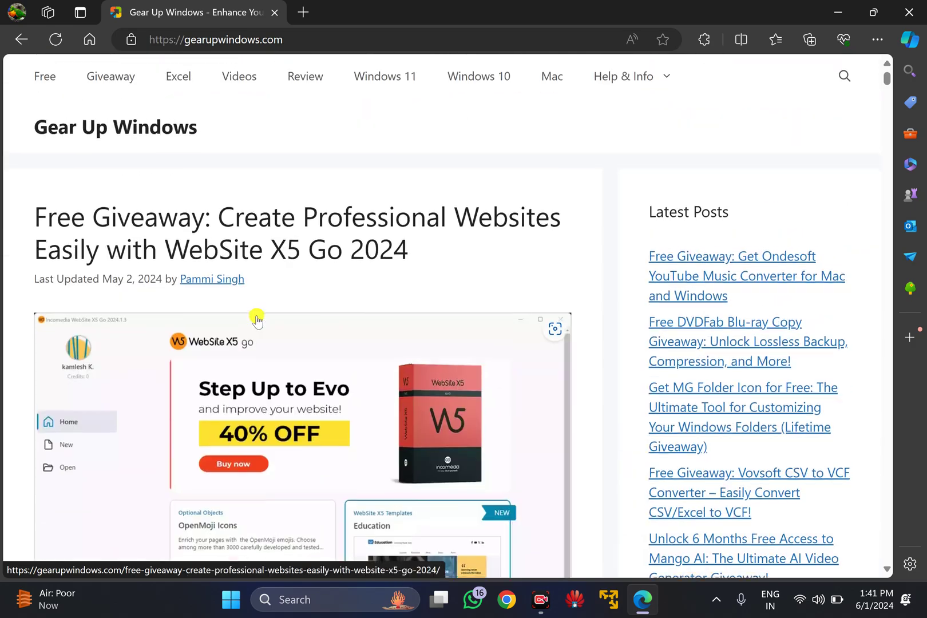
scroll(257, 318, down, 10)
scroll(257, 319, down, 8)
scroll(258, 319, down, 8)
scroll(257, 318, down, 8)
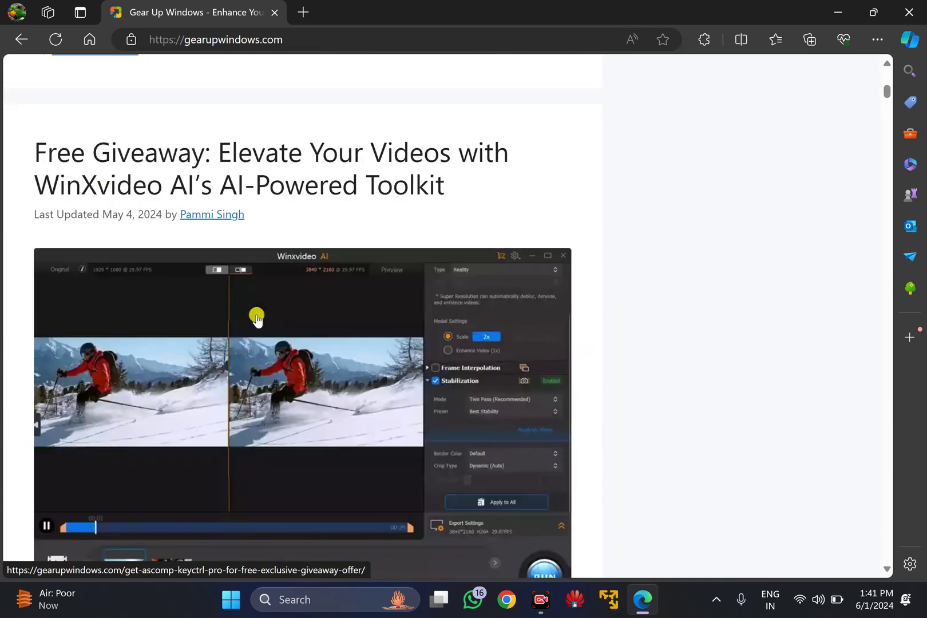
scroll(257, 317, down, 8)
scroll(256, 317, down, 5)
scroll(256, 317, down, 5)
scroll(256, 317, down, 5)
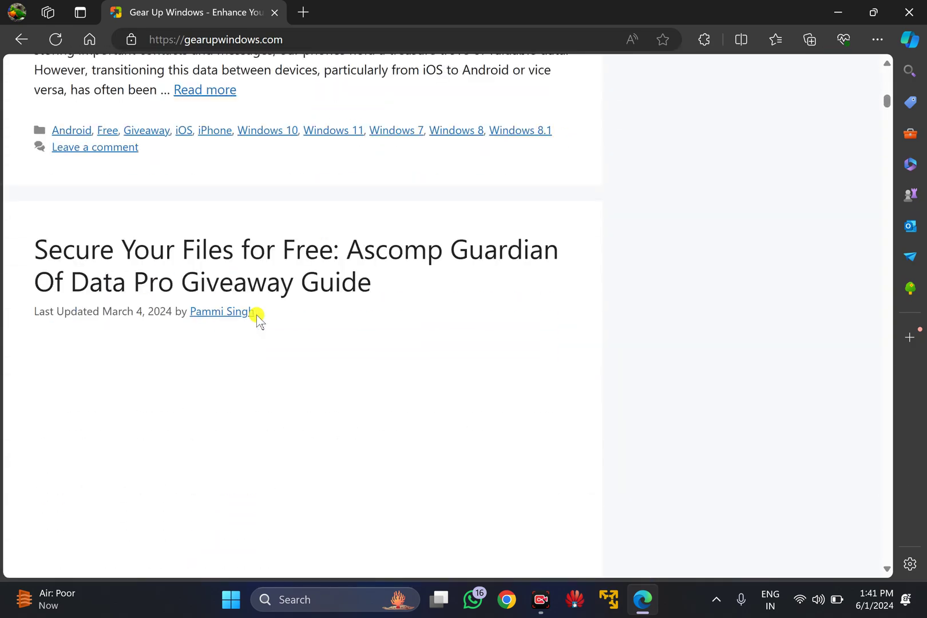